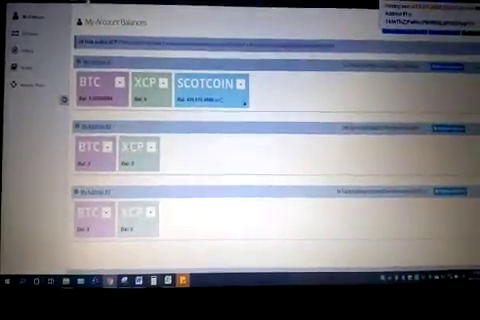
# Open the Pending Actions list to show the SCOTCOIN send from My Address #1 awaiting confirmation
pyautogui.click(36, 30)
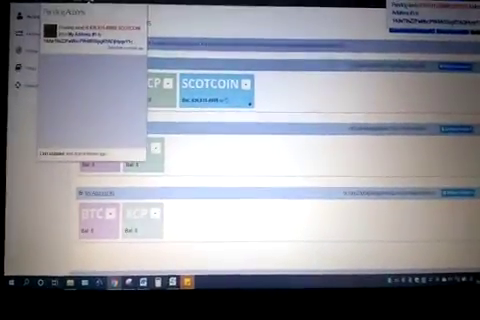